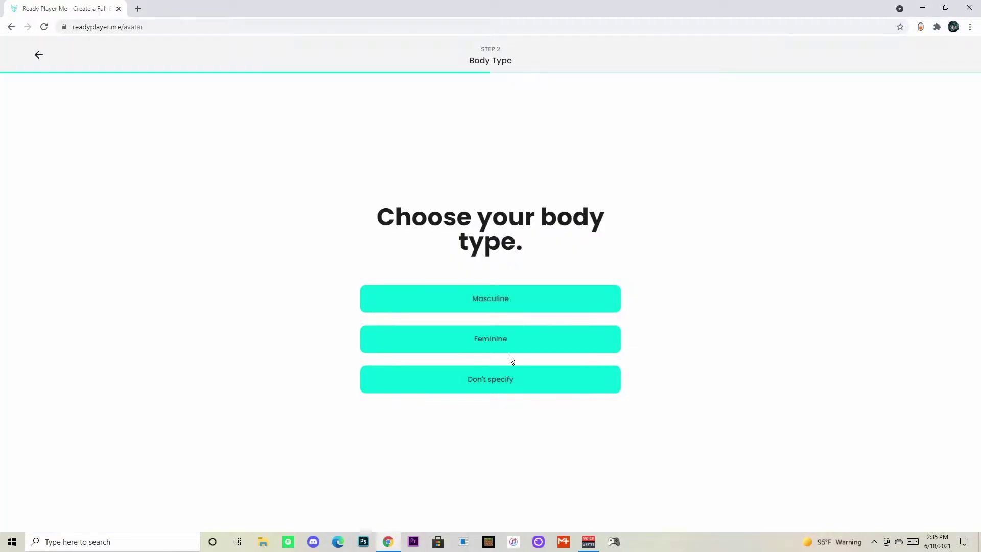
Choose the masculine body type and the darkest skin tone
left_click(526, 299)
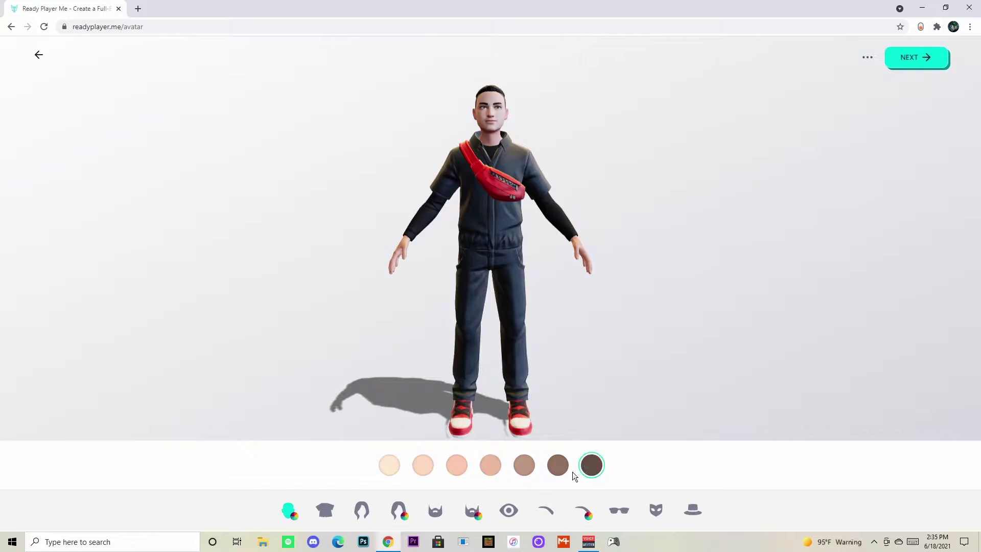
left_click(361, 510)
Browse hairstyles, settle on long dreadlocks and colour the hair dark grey
left_click(299, 461)
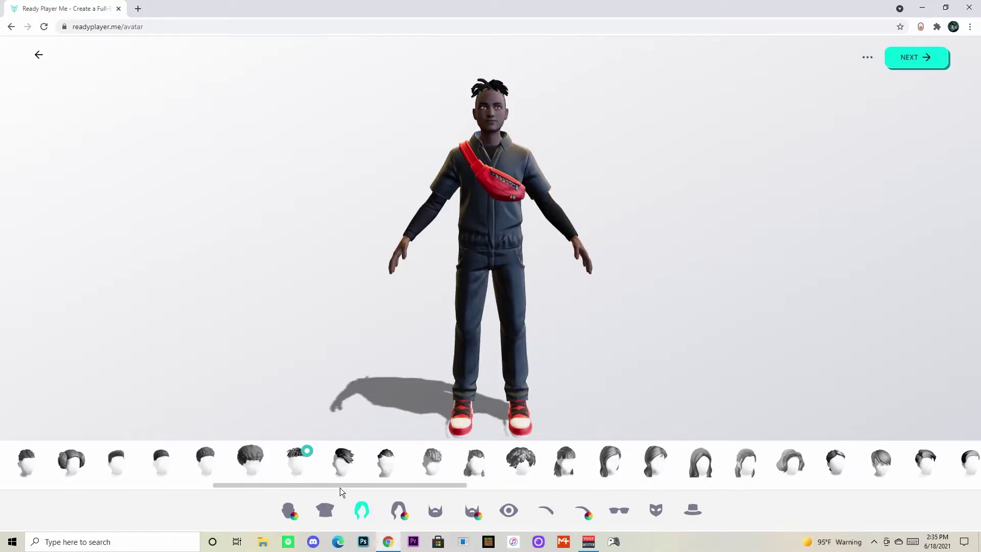
mouse_move(339, 485)
left_mouse_down()
mouse_move(979, 487)
mouse_move(472, 486)
left_mouse_up()
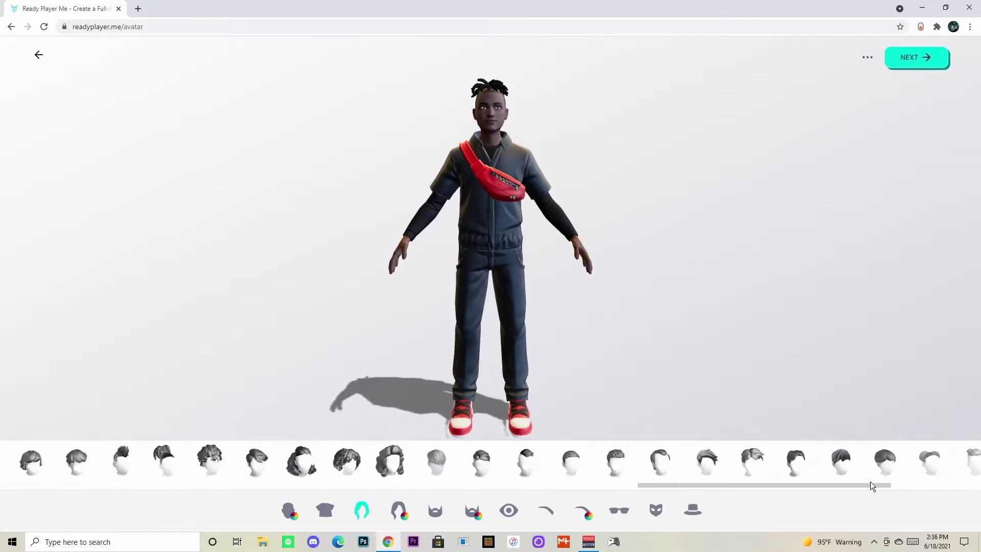
left_click(415, 460)
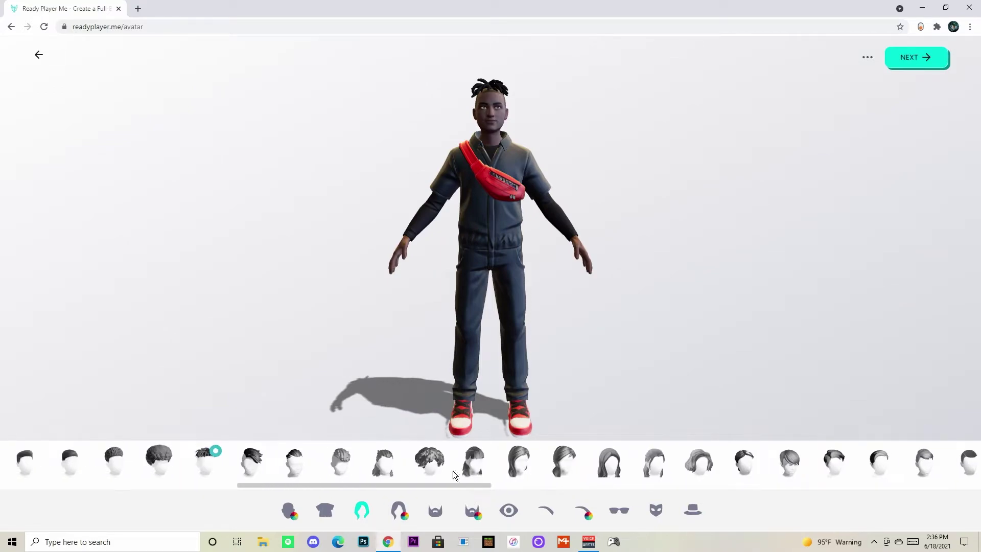
scroll(272, 460, "up", 2)
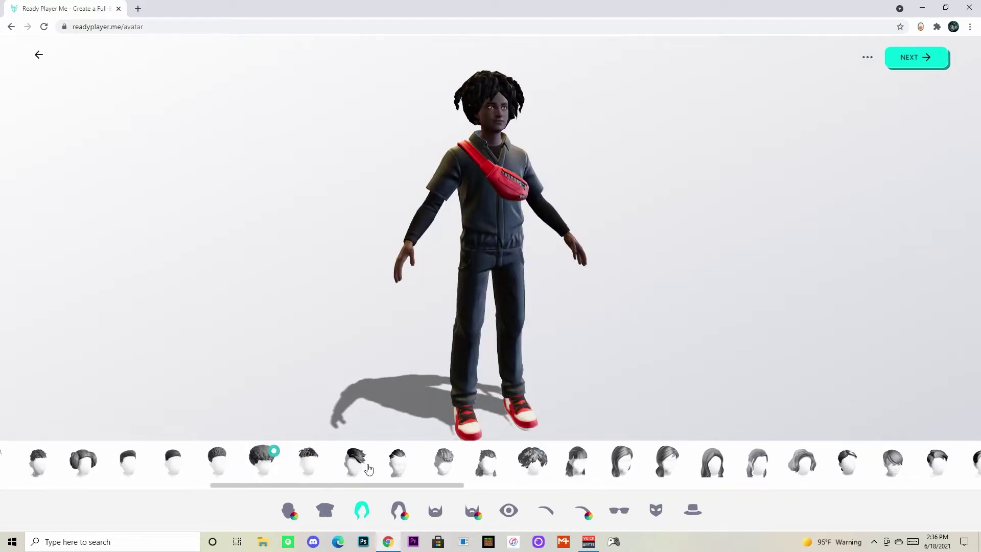
left_click(487, 461)
mouse_move(335, 487)
left_mouse_down()
mouse_move(275, 487)
mouse_move(284, 487)
left_mouse_up()
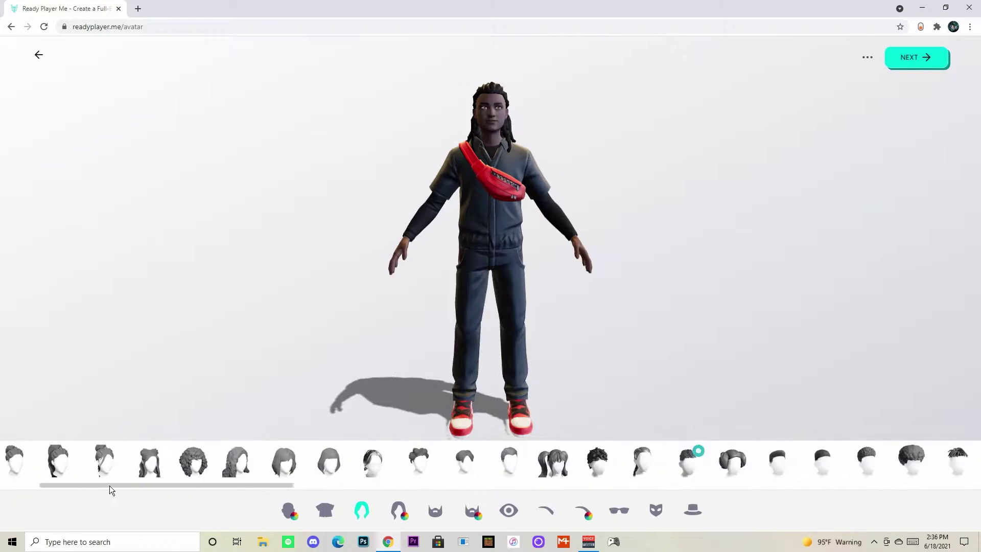
left_click(507, 460)
left_click(683, 463)
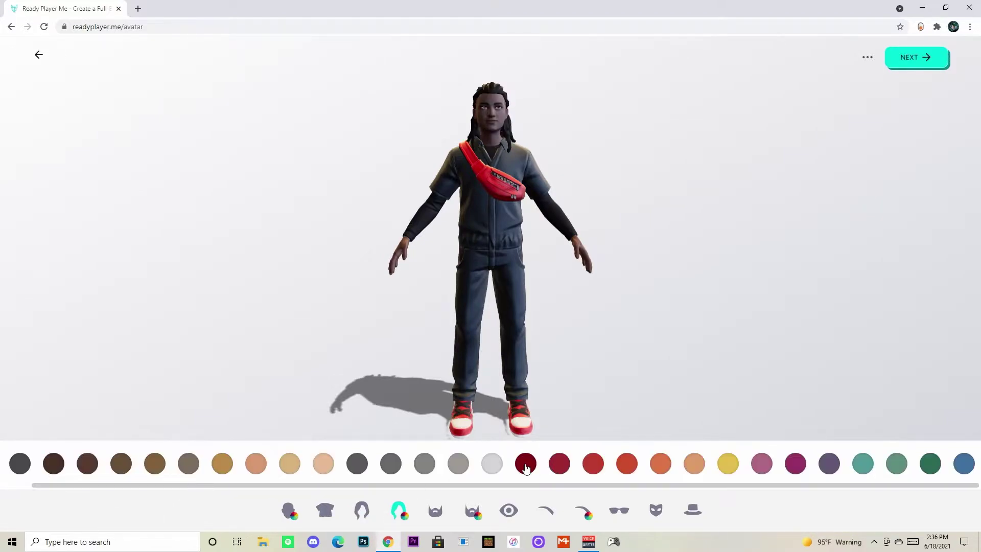
left_click(20, 463)
left_click(53, 463)
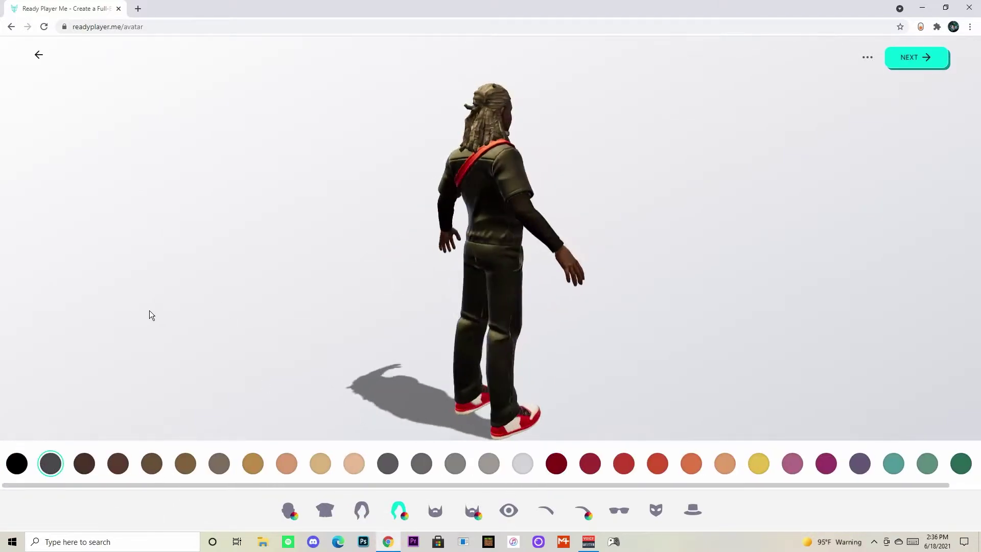
Give the avatar a beard, settling on the last beard style
left_click(434, 510)
left_click(194, 460)
left_click_drag(374, 487, 406, 488)
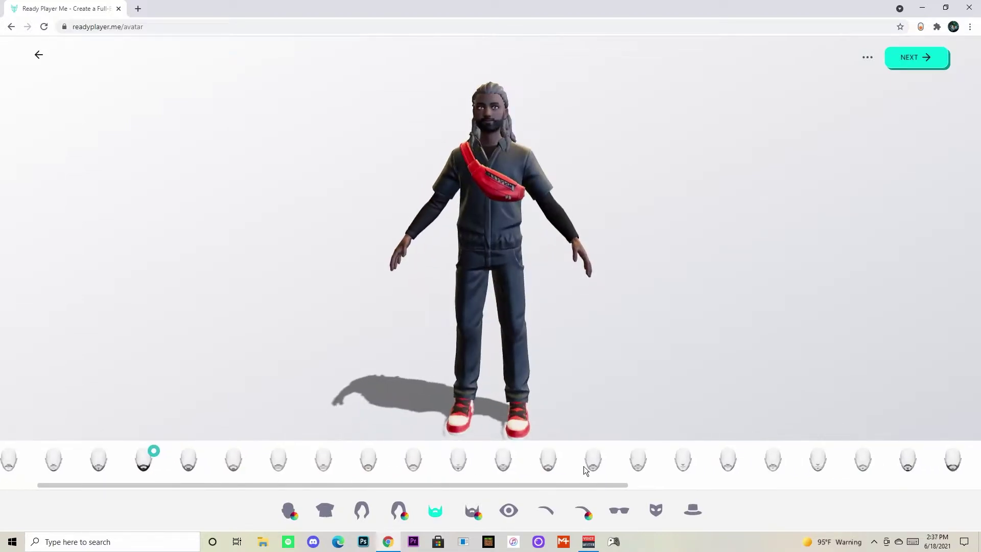
left_click(952, 462)
left_click(908, 461)
left_click(953, 461)
Reshape the eyebrows to the fourth shape and add dark sunglasses
left_click(508, 509)
left_click(544, 509)
left_click(400, 463)
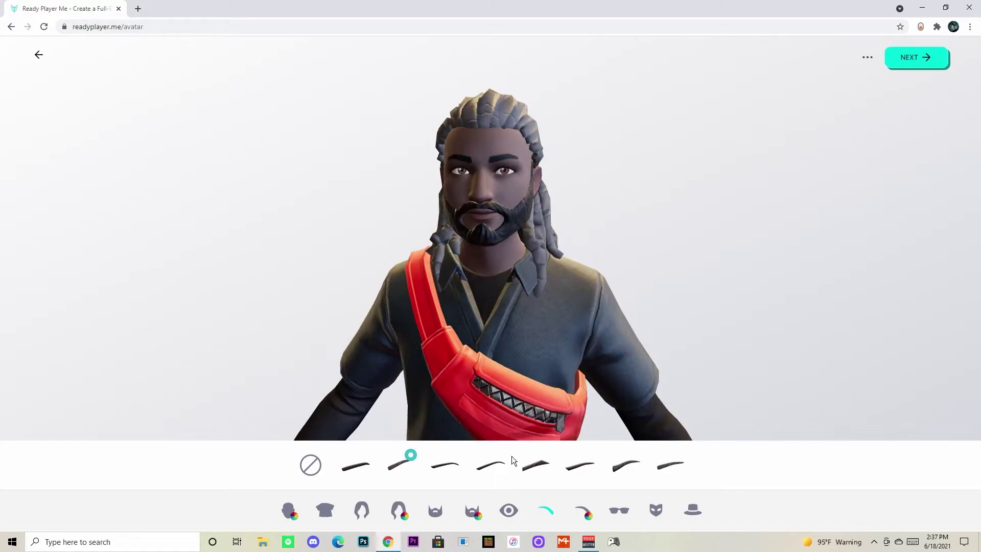
left_click(490, 464)
left_click(510, 510)
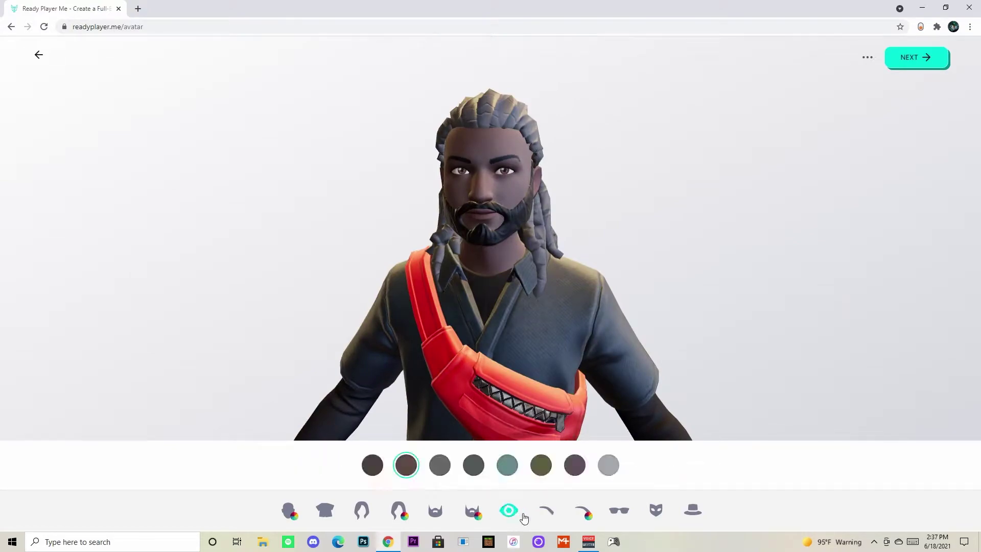
left_click(619, 510)
left_click(383, 462)
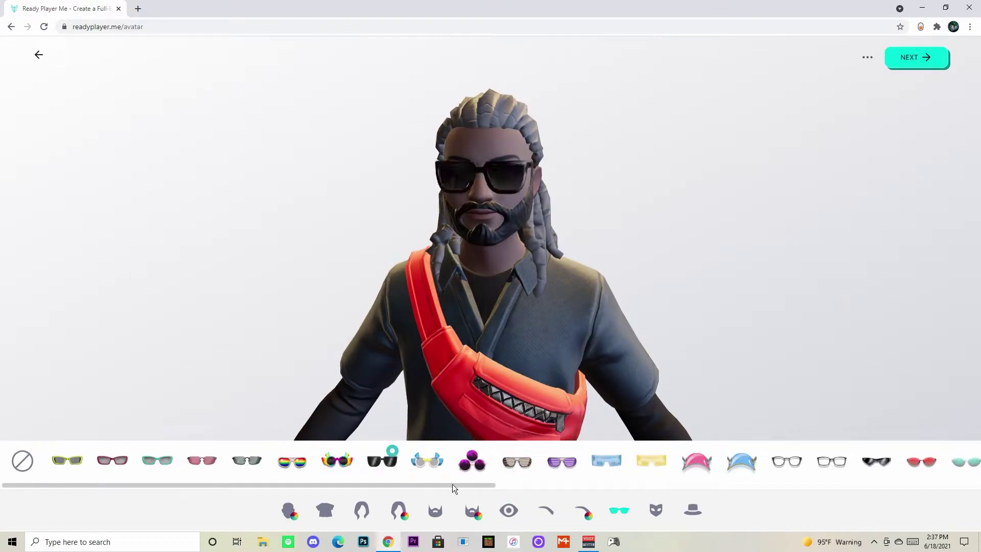
scroll(455, 486, "right", 10)
Try an afro, add the red bucket hat and spin the avatar to view it from behind
left_click(361, 511)
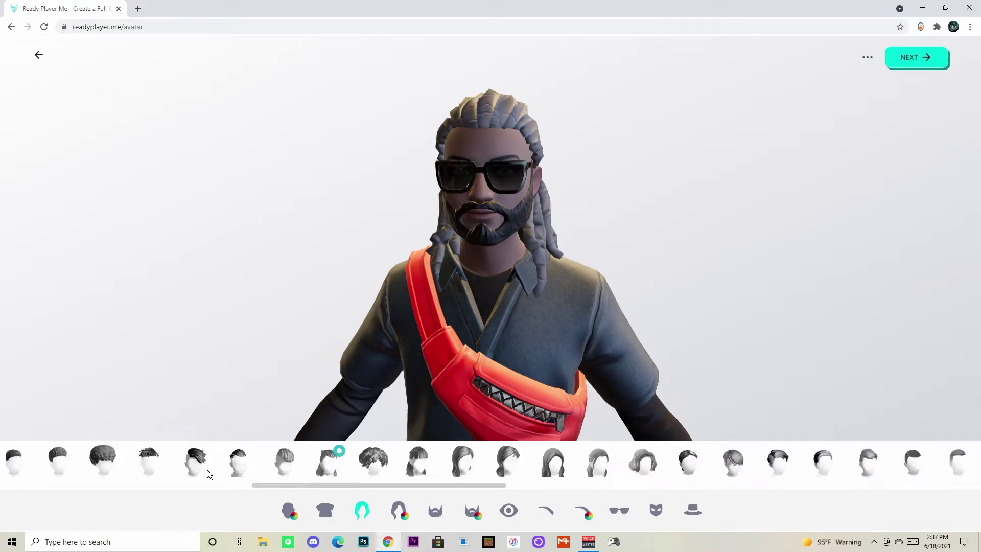
left_click(100, 462)
left_click(656, 510)
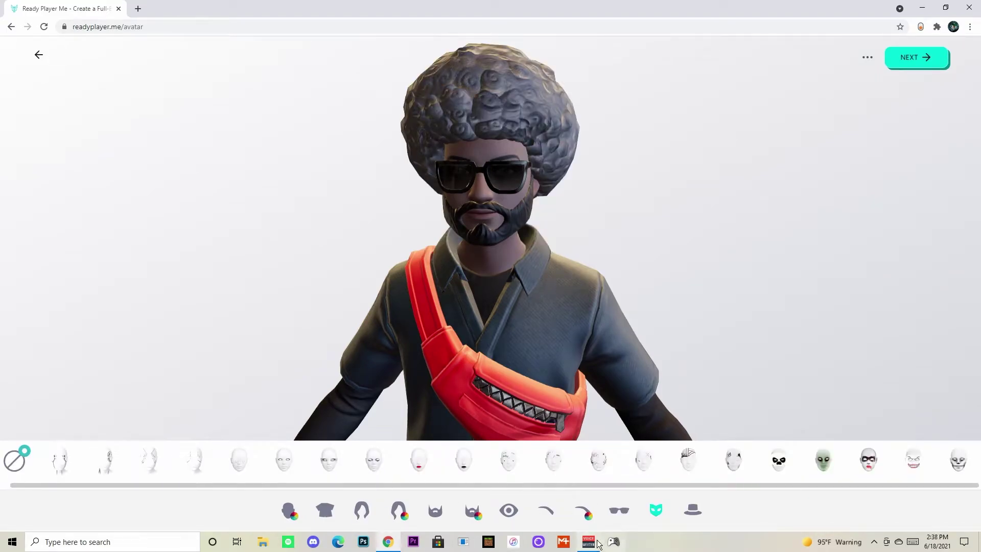
left_click(693, 509)
left_click(376, 460)
left_click(325, 510)
scroll(441, 489, "left", 5)
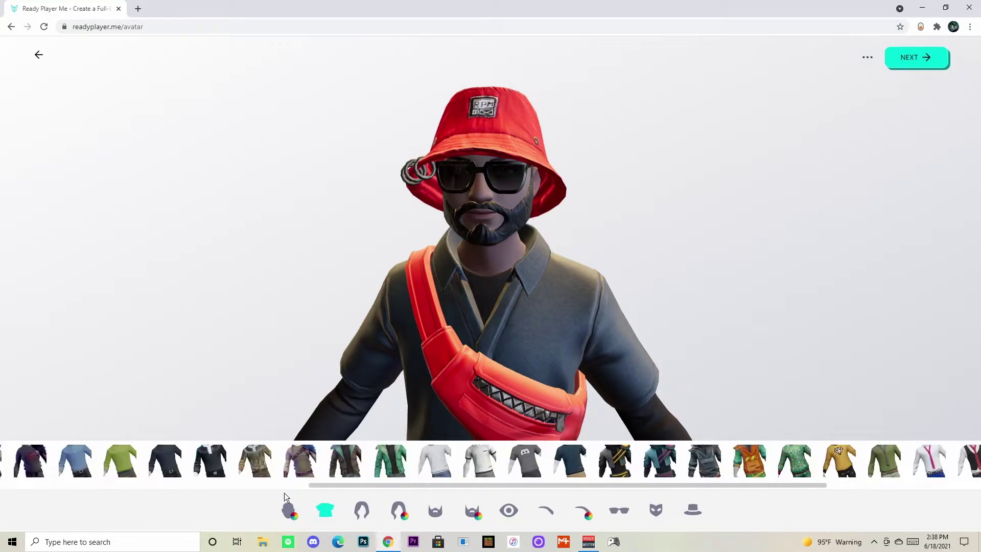
scroll(415, 365, "down", 3)
scroll(490, 381, "down", 5)
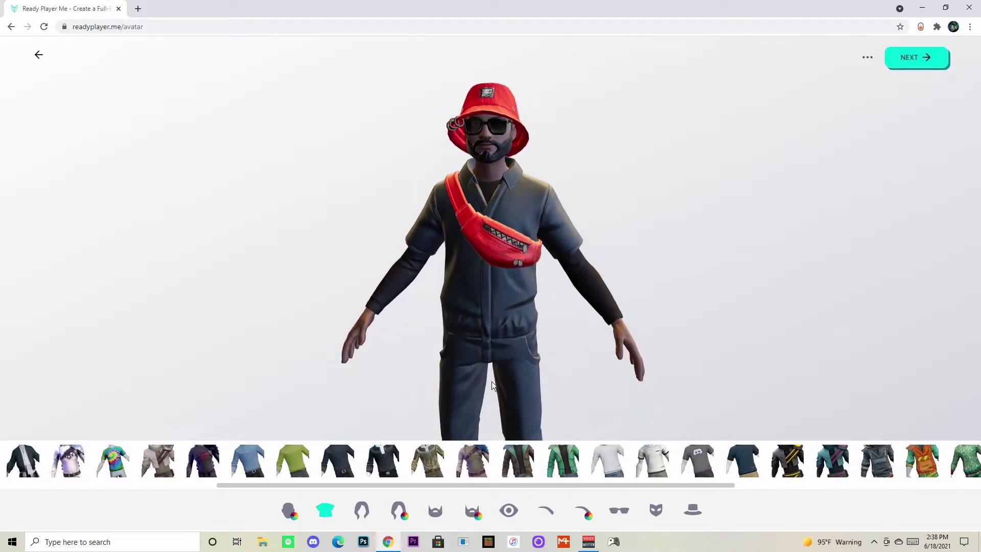
mouse_move(491, 386)
left_mouse_down()
mouse_move(553, 395)
mouse_move(467, 354)
mouse_move(368, 342)
mouse_move(125, 368)
mouse_move(159, 362)
left_mouse_up()
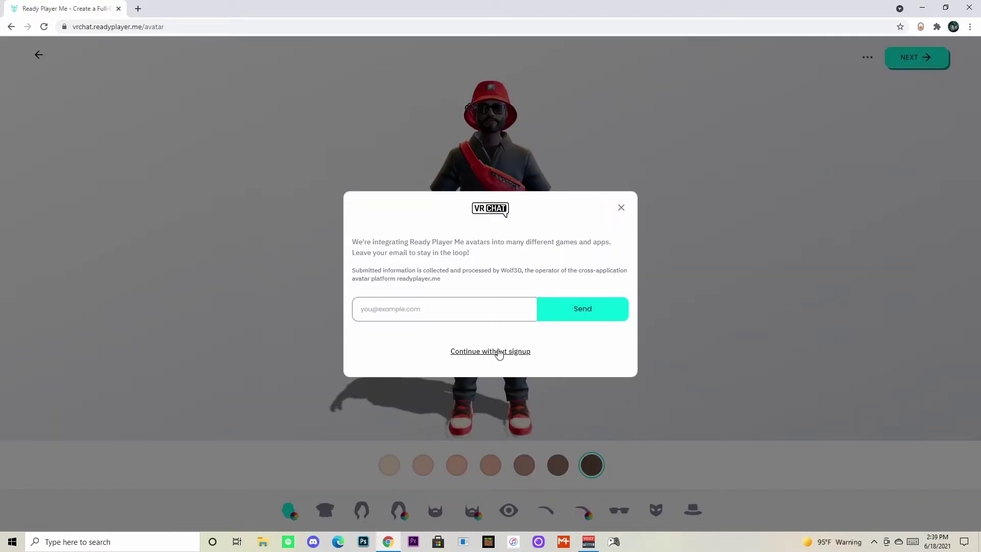
Continue to export without signing up for updates
left_click(499, 352)
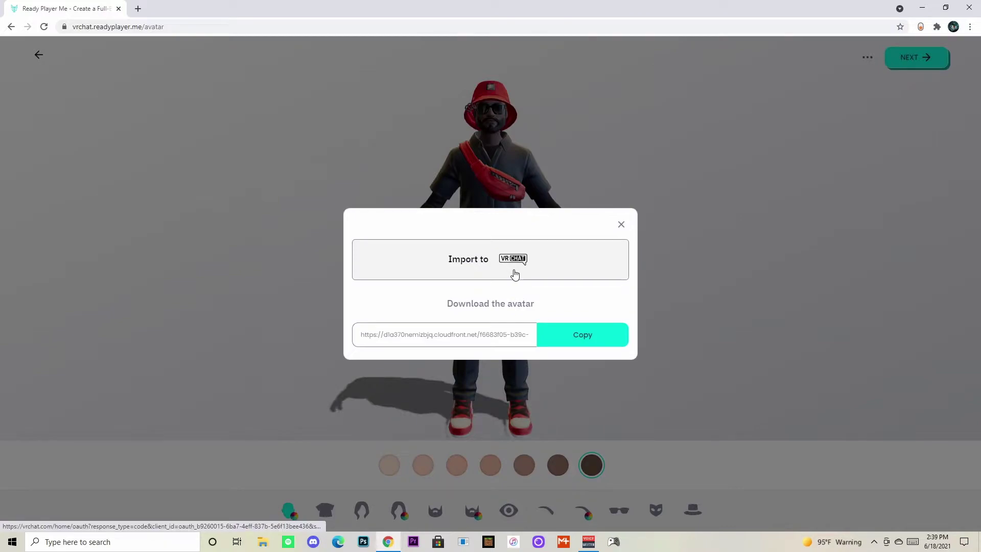
Import to VRChat, sign in and grant Ready Player Me access to the account
left_click(521, 259)
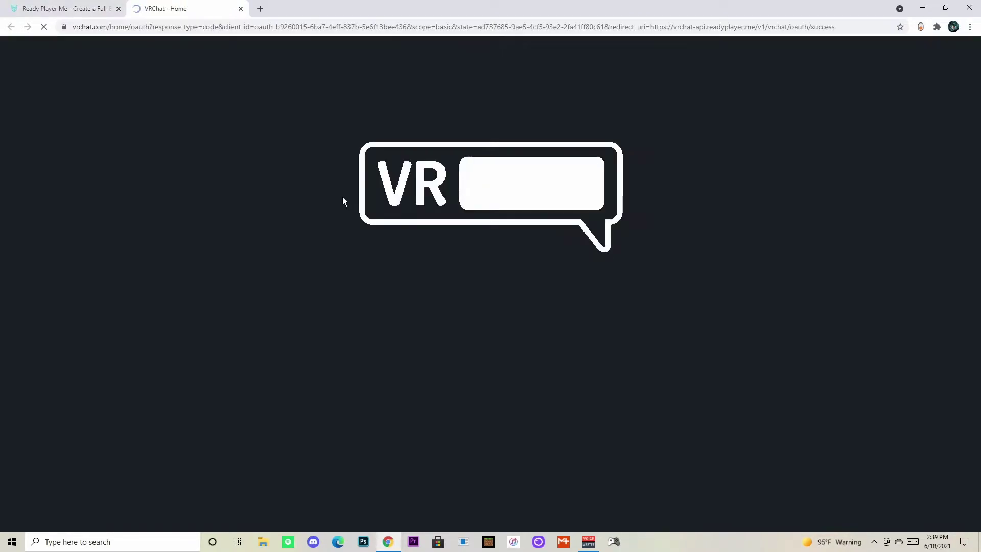
left_click(412, 151)
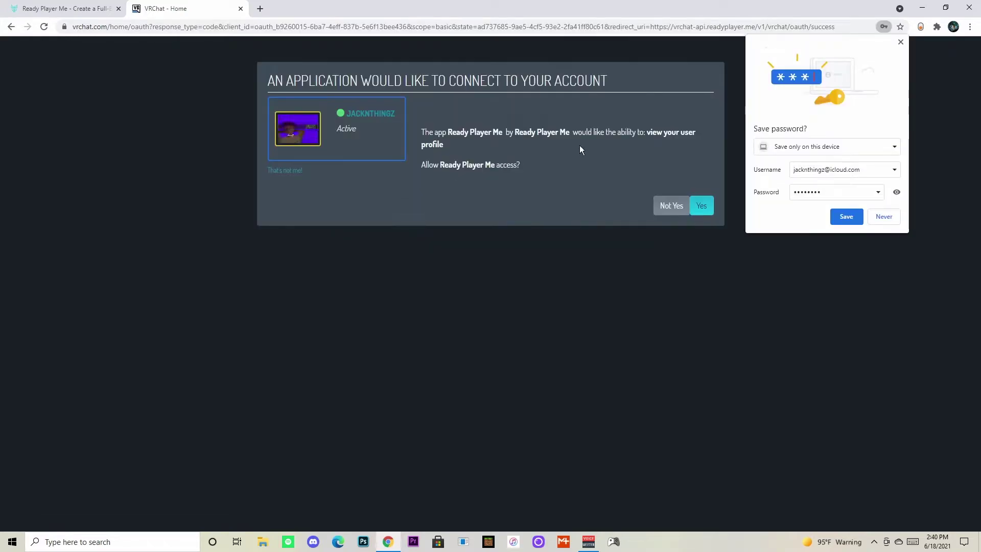
left_click(901, 41)
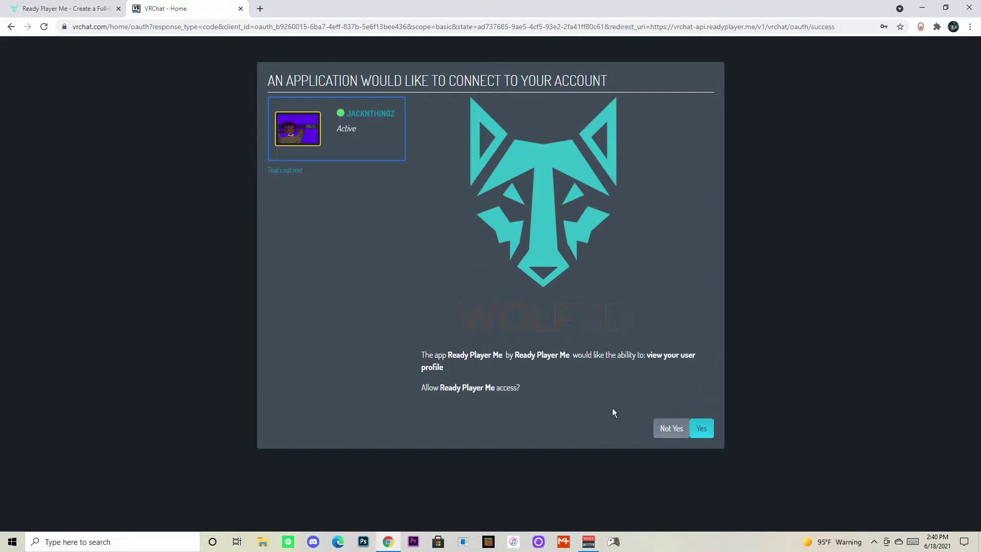
left_click(701, 428)
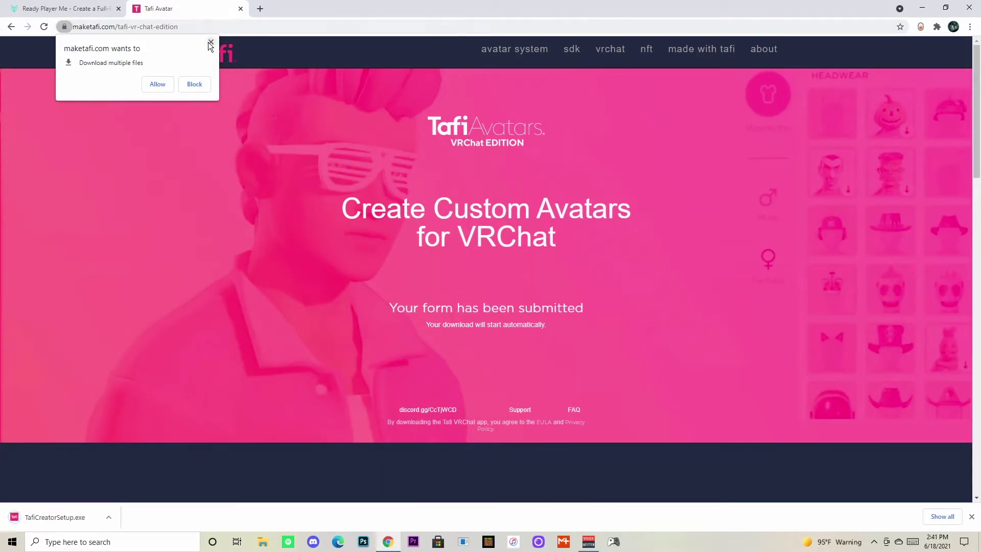
Dismiss the download prompt and show TafiCreatorSetup.exe in the Downloads folder
key("Escape")
left_click(109, 516)
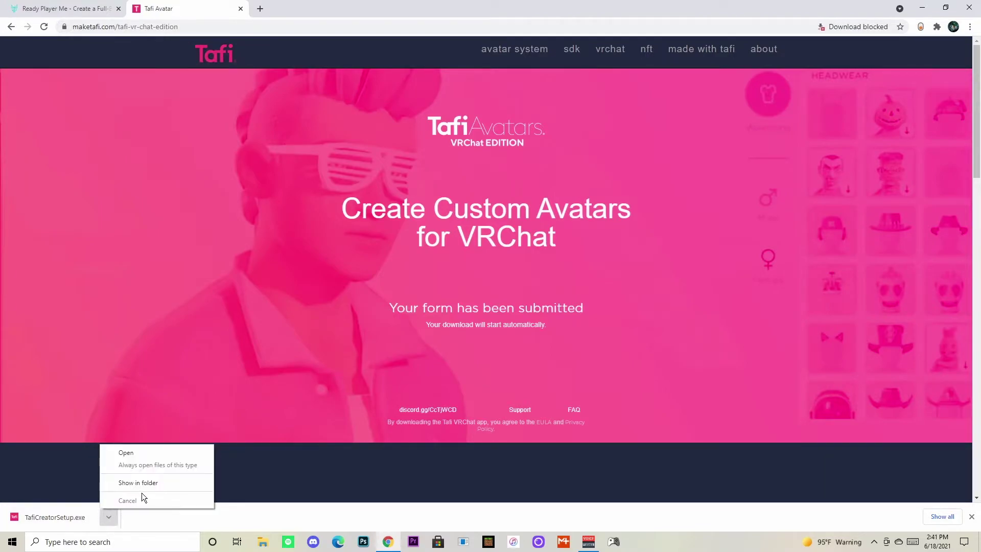
left_click(142, 483)
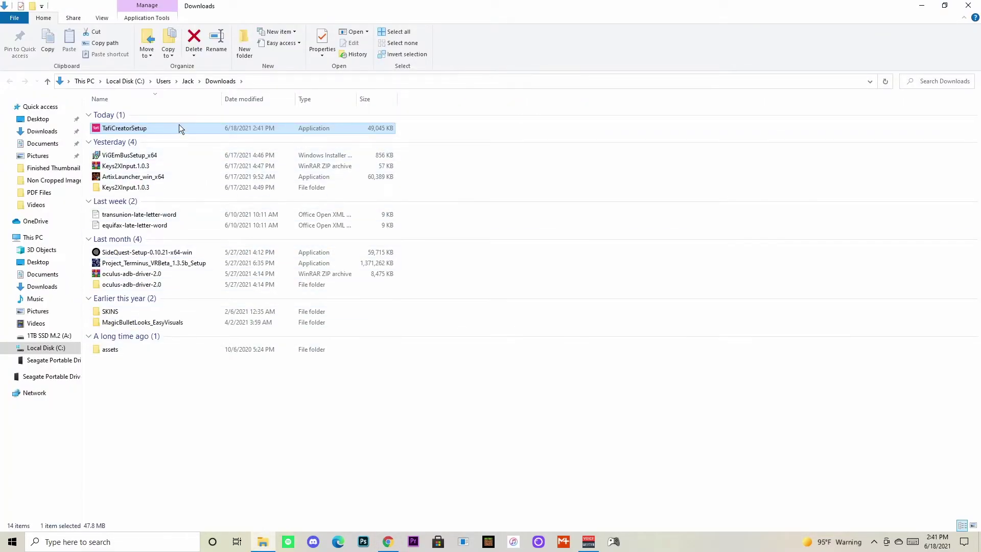
Run the Tafi installer with the default location and desktop shortcut kept
double_click(179, 124)
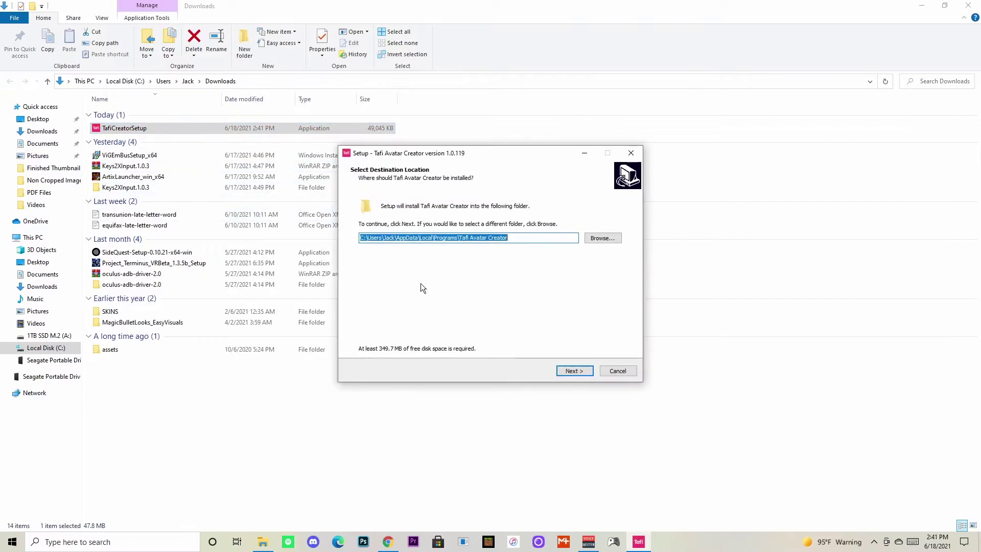
left_click(584, 369)
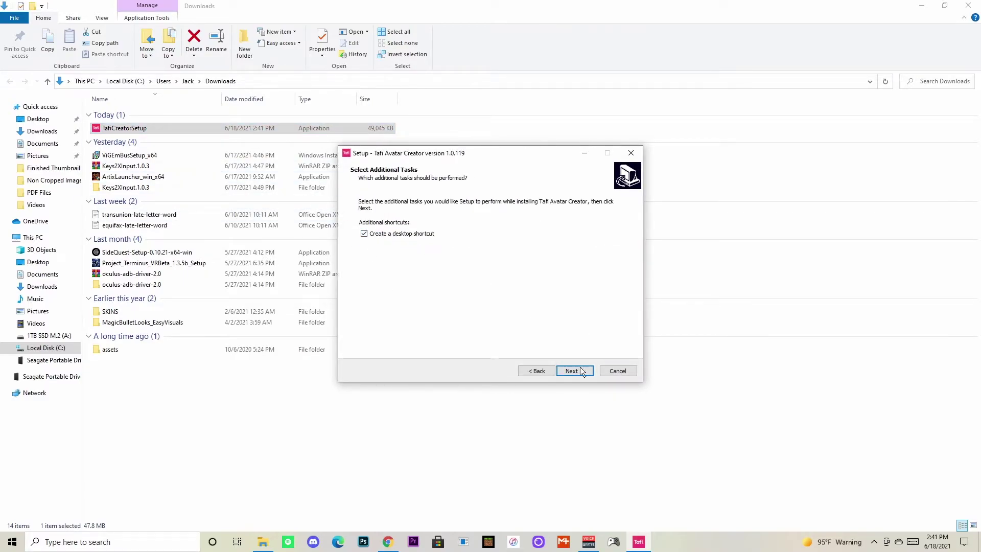
left_click(581, 368)
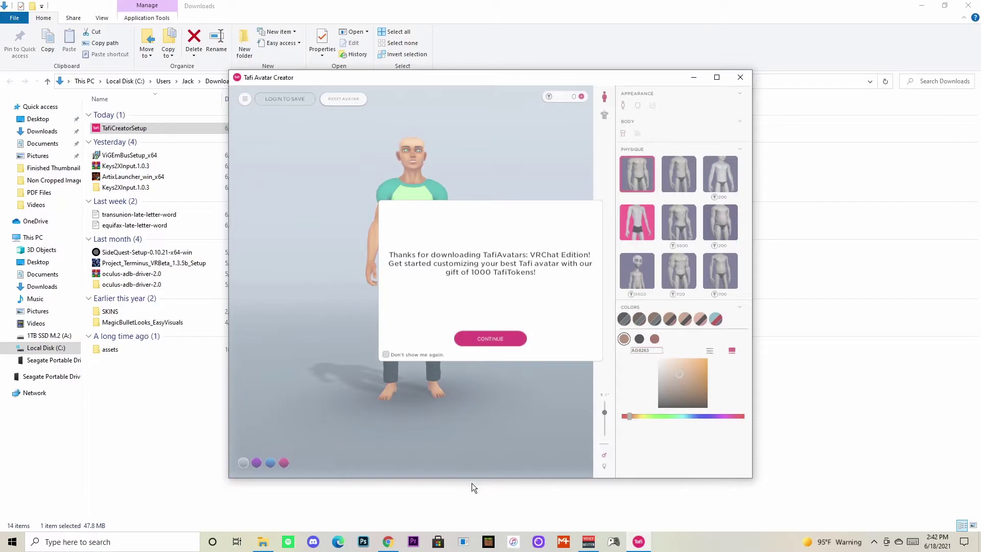
Dismiss the welcome gift message and set the skin to a warm brown tone
left_click(487, 338)
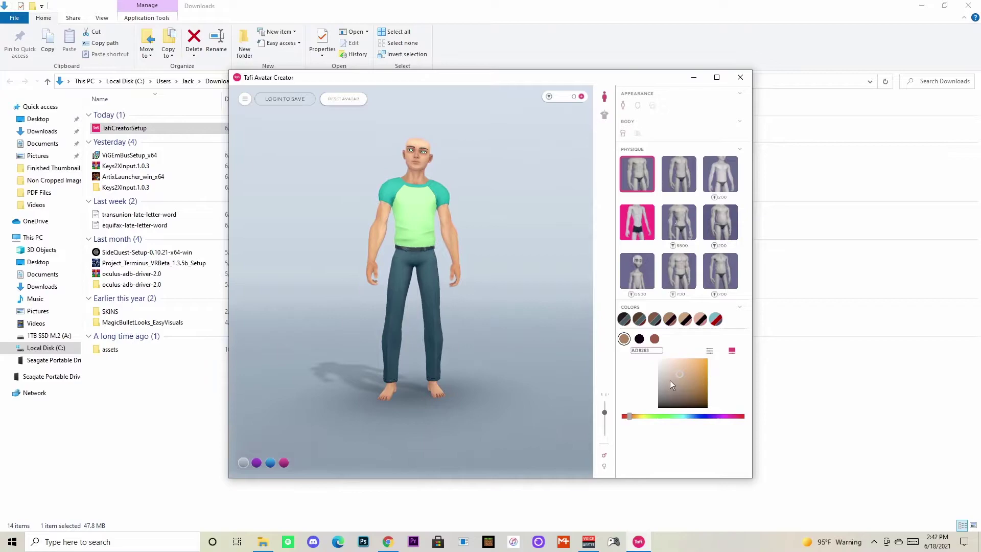
left_click_drag(689, 370, 724, 414)
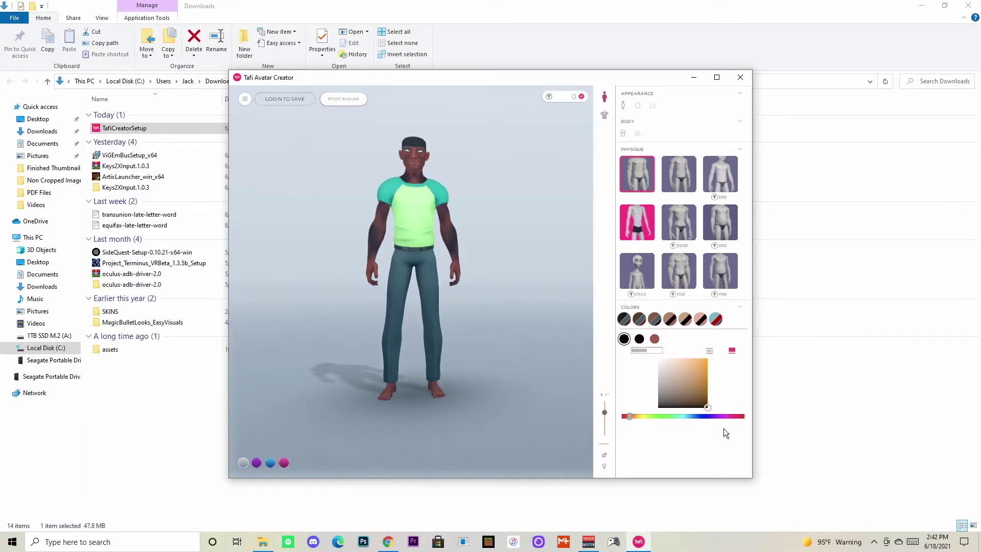
left_click(661, 361)
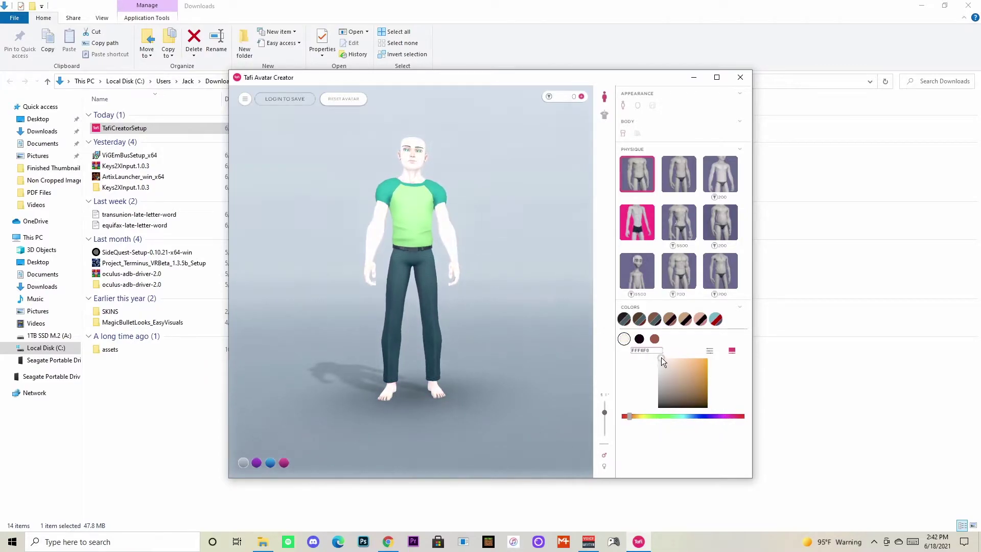
mouse_move(661, 357)
left_mouse_down()
mouse_move(710, 375)
mouse_move(713, 390)
left_mouse_up()
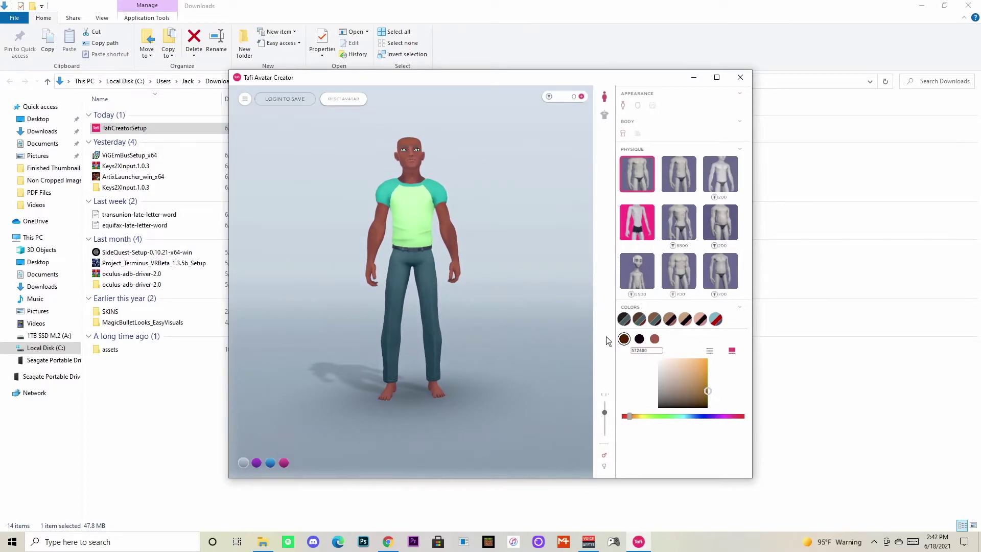
left_click_drag(460, 262, 348, 263)
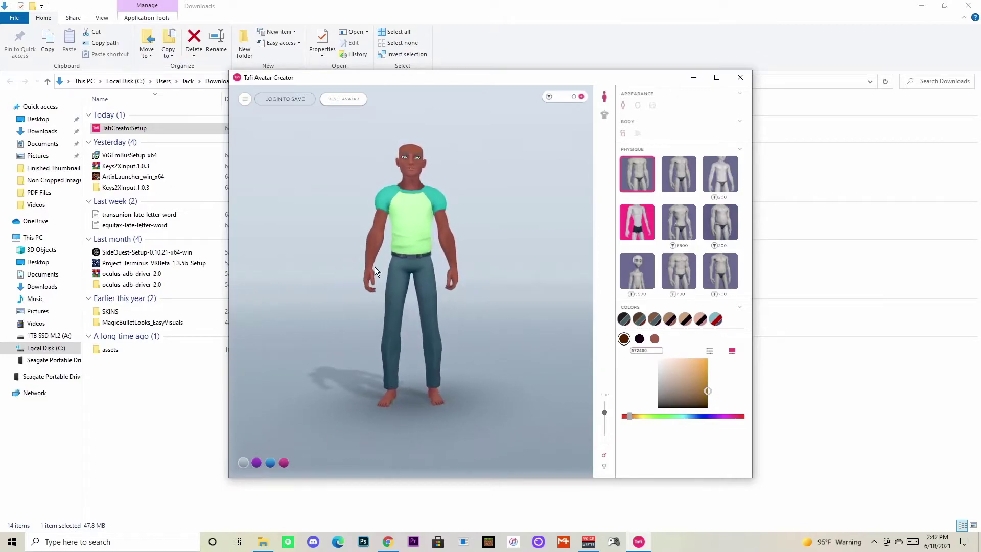
scroll(391, 267, "up", 3)
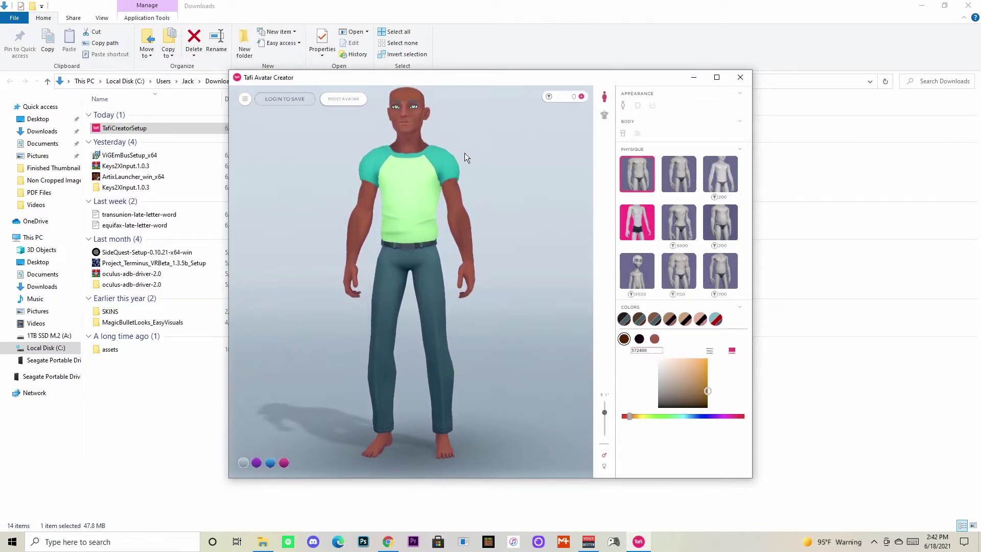
scroll(464, 153, "up", 2)
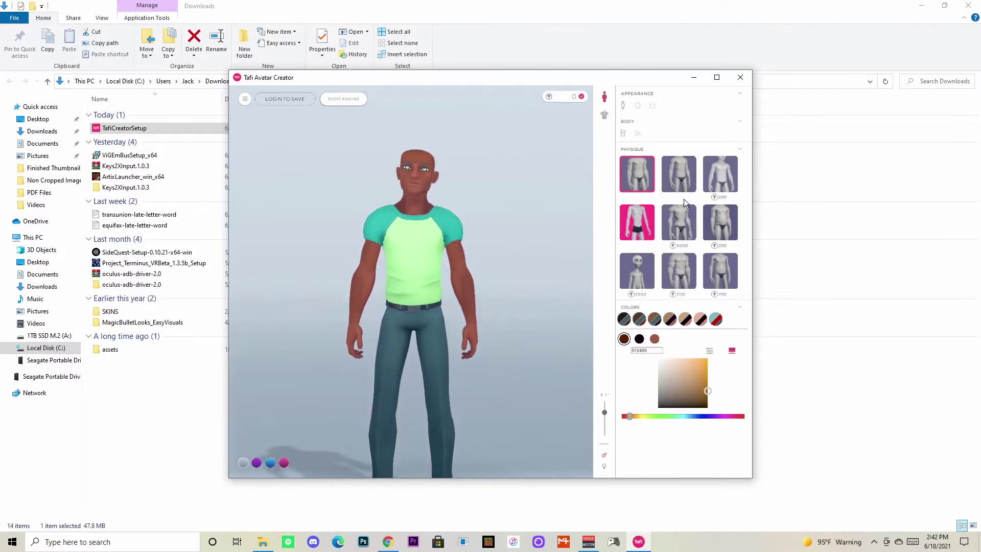
Try the second and priced physiques, then return to the first physique
left_click(673, 174)
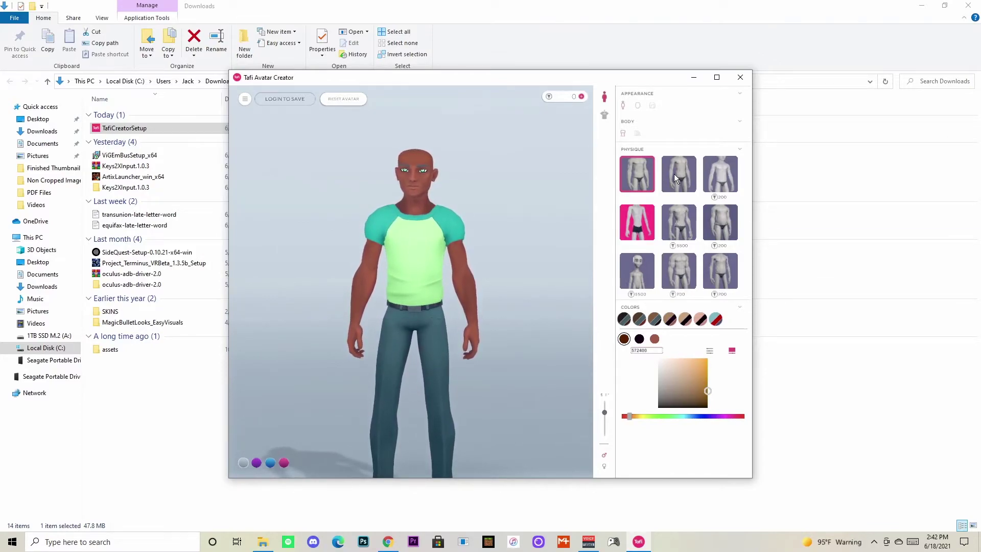
left_click(715, 170)
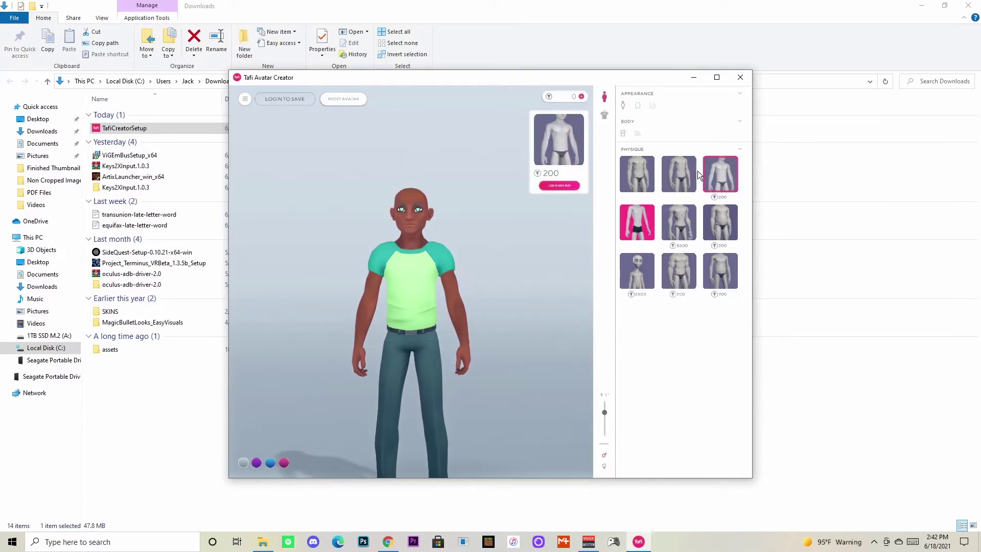
left_click(650, 172)
left_click(679, 221)
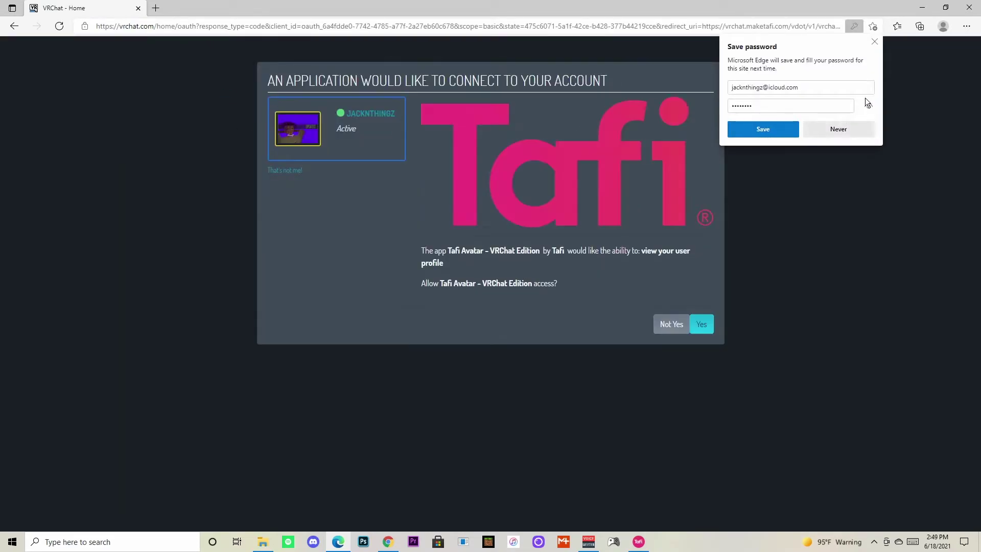
Dismiss the browser's save-password offer on the VRChat authorization page
left_click(875, 42)
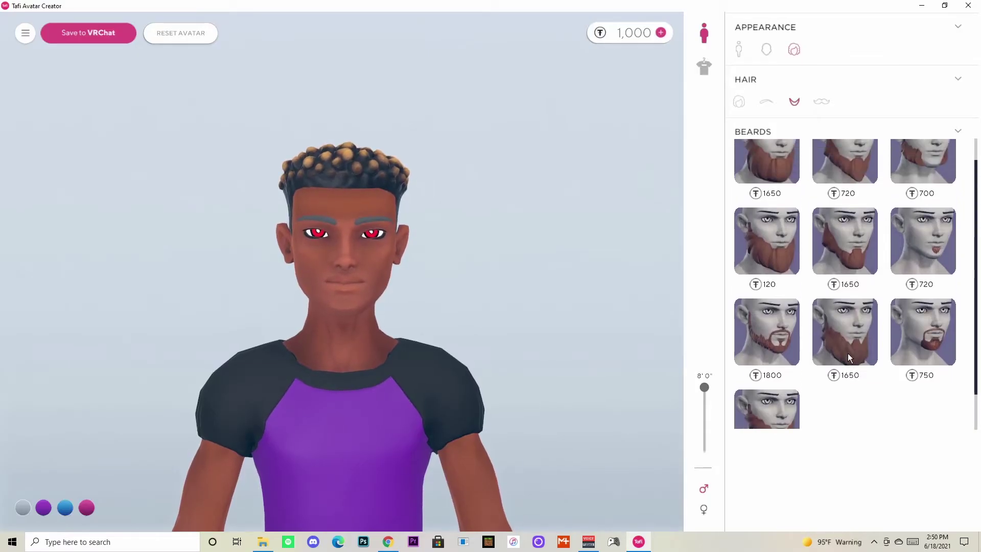
scroll(847, 353, "up", 1)
Save to VRChat, purchasing the required 860-token hairstyle on the way
left_click(90, 32)
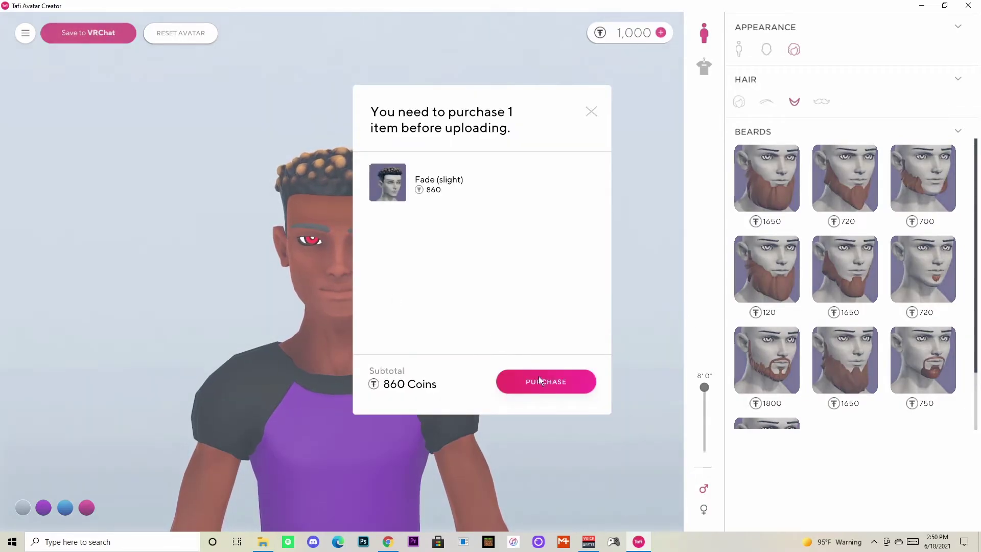
left_click(549, 387)
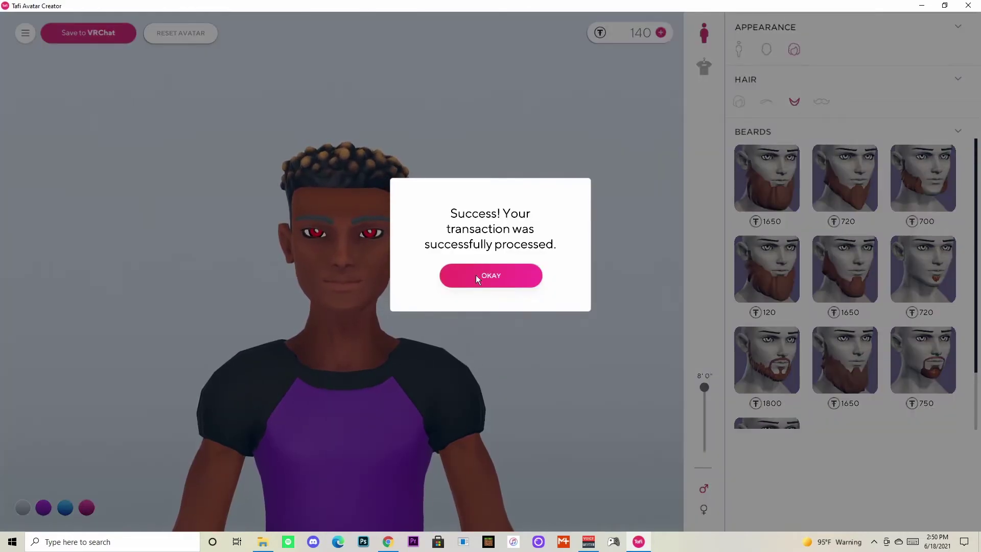
left_click(476, 275)
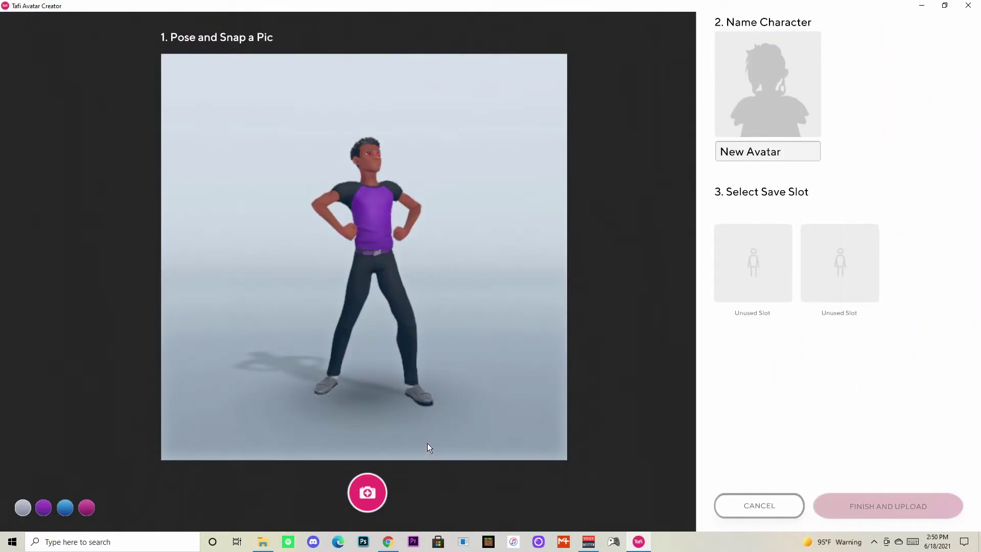
Name the avatar Tafi Jack, capture its thumbnail and upload it to VRChat
left_click(770, 144)
key("BackSpace")
key("BackSpace")
key("BackSpace")
key("BackSpace")
key("BackSpace")
key("BackSpace")
type("Tafi Jack")
left_click(367, 492)
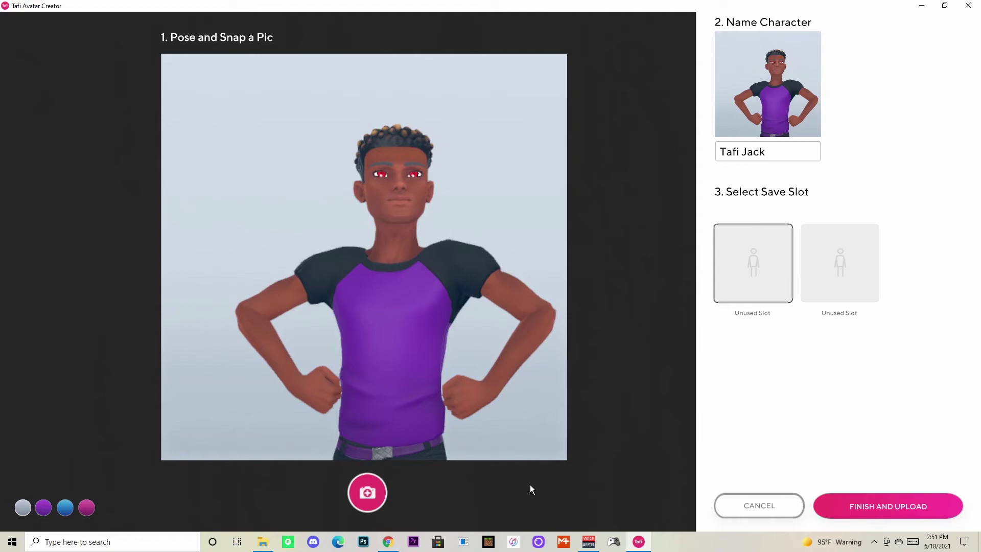
left_click(884, 500)
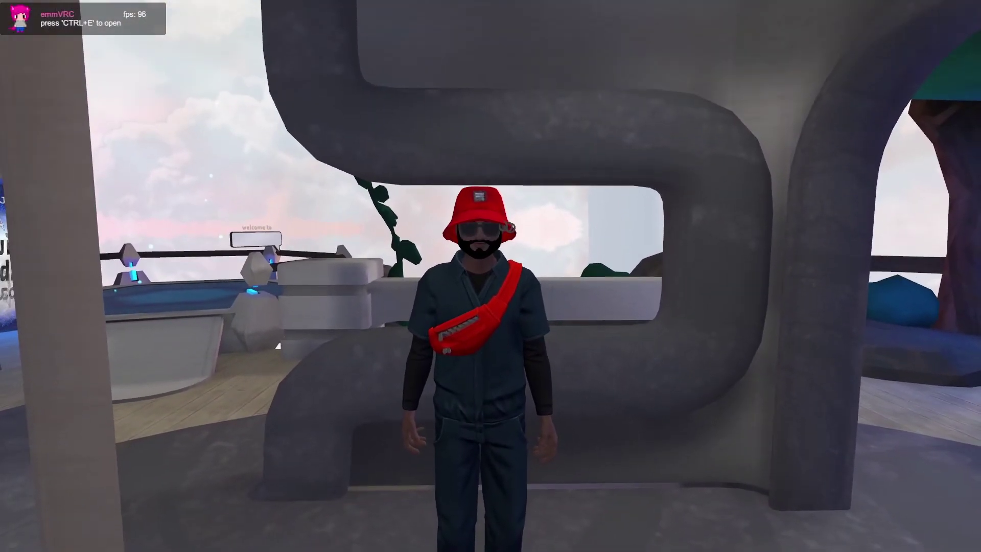
Change into the Tafi Jack avatar from the Avatar menu's Other section
key("Escape")
key("Escape")
key("Escape")
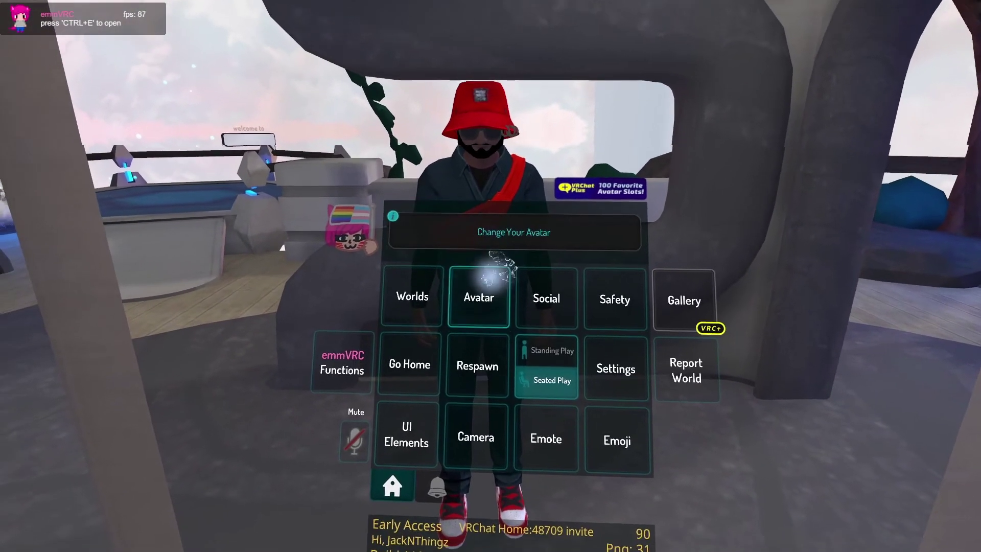
left_click(482, 291)
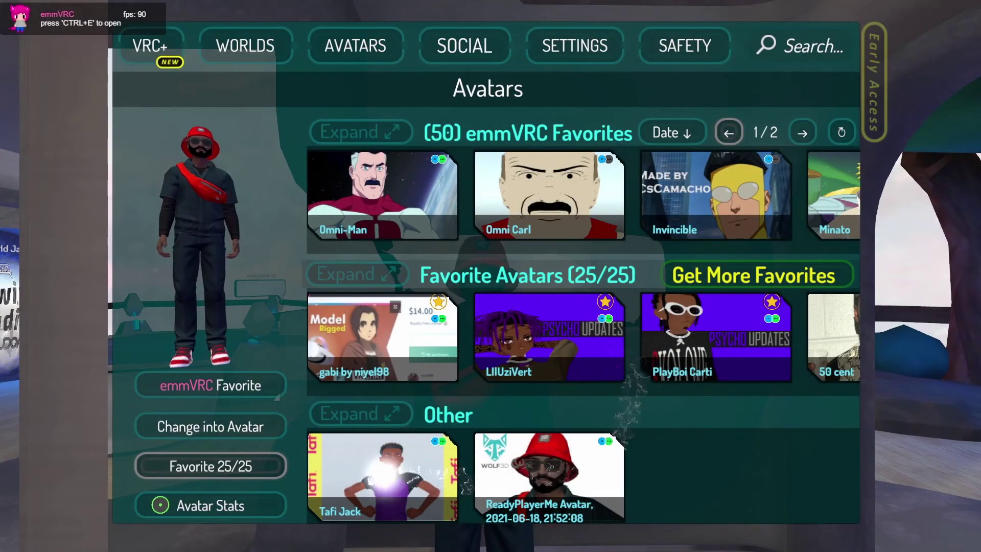
left_click(216, 424)
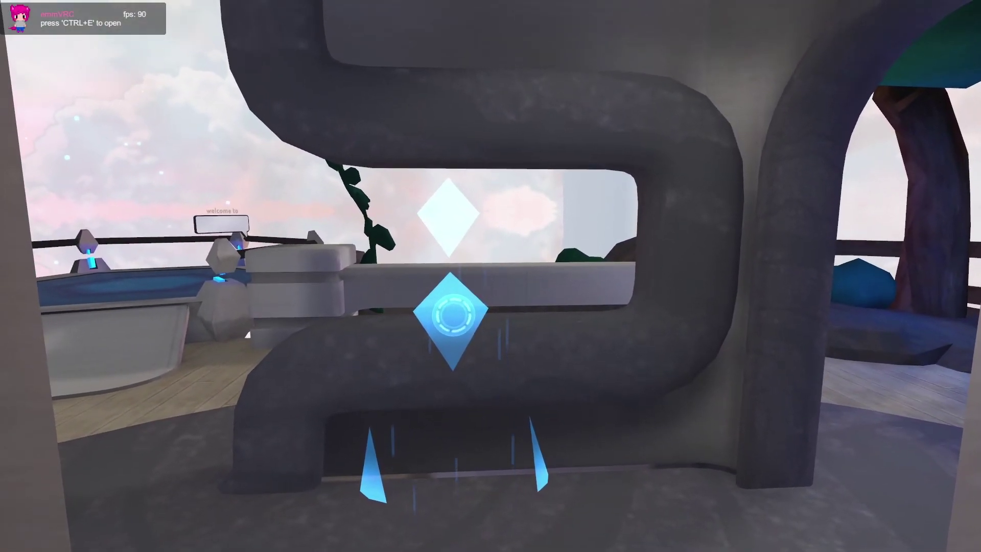
Walk back and forth at the mirror to inspect the purple-shirt, red-eyed avatar
key("s")
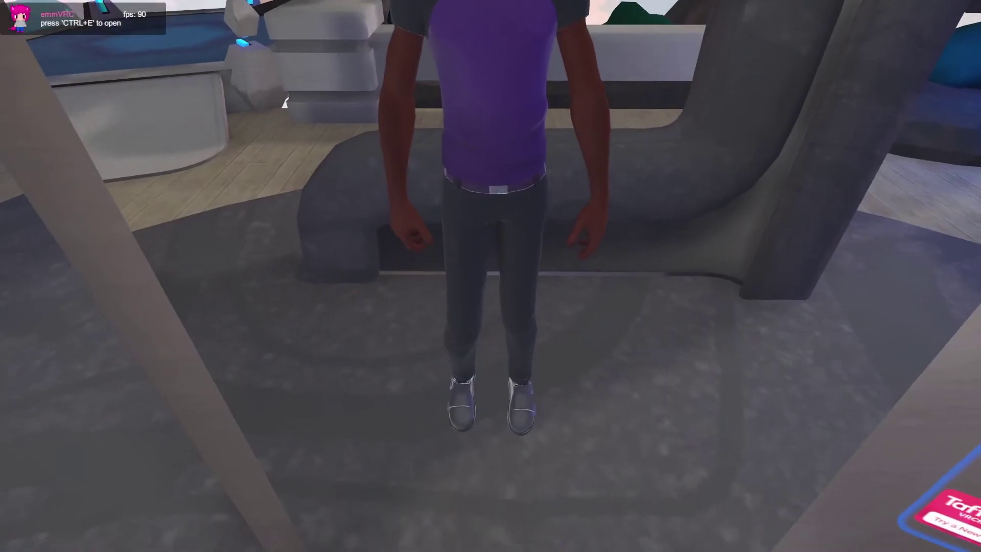
key("w")
key("s")
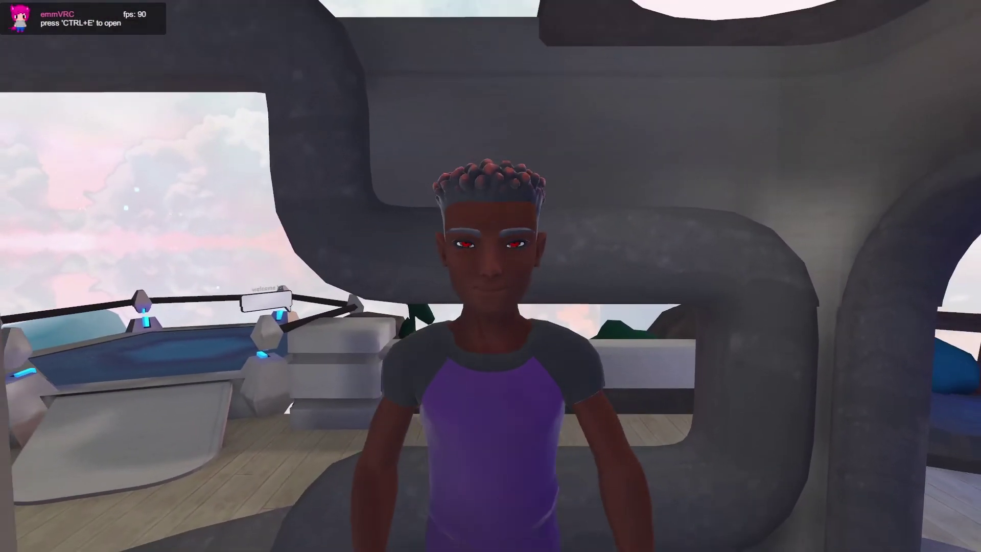
key("d")
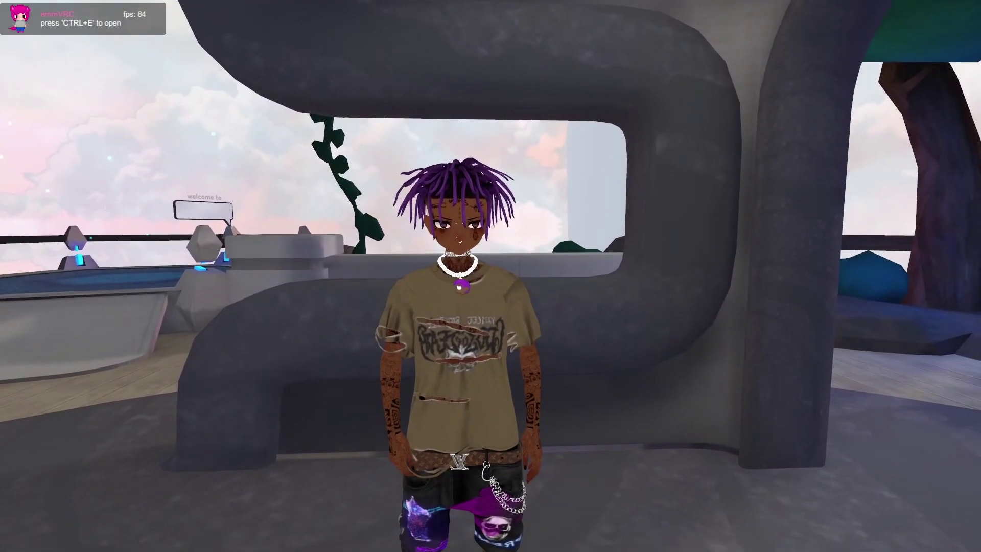
Change into the ReadyPlayerMe avatar with the red bucket hat and red bag
key("Escape")
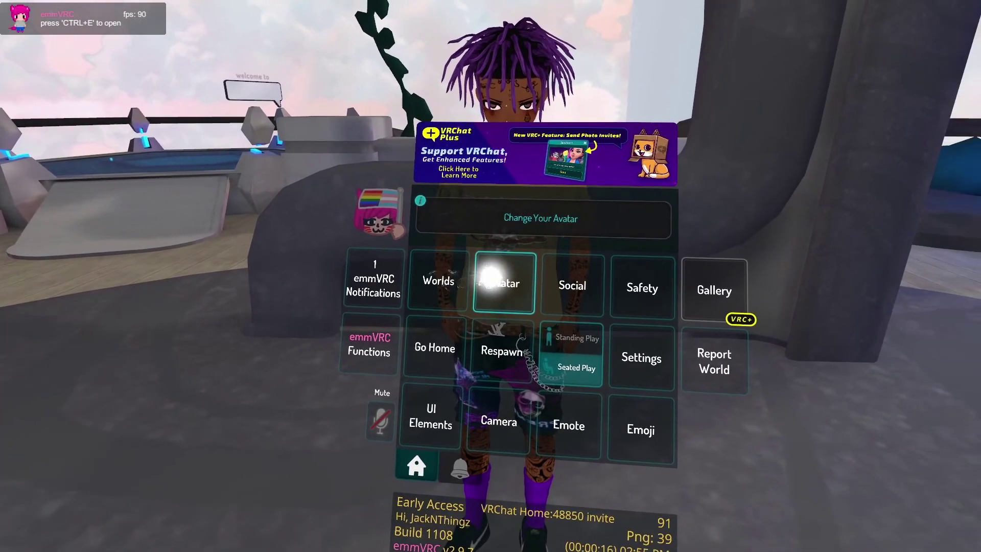
left_click(490, 274)
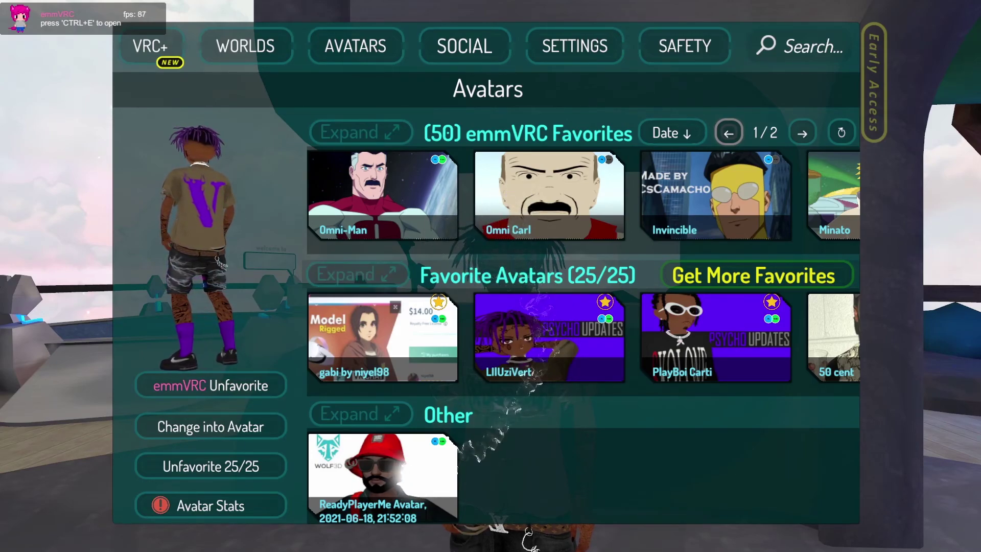
left_click(383, 491)
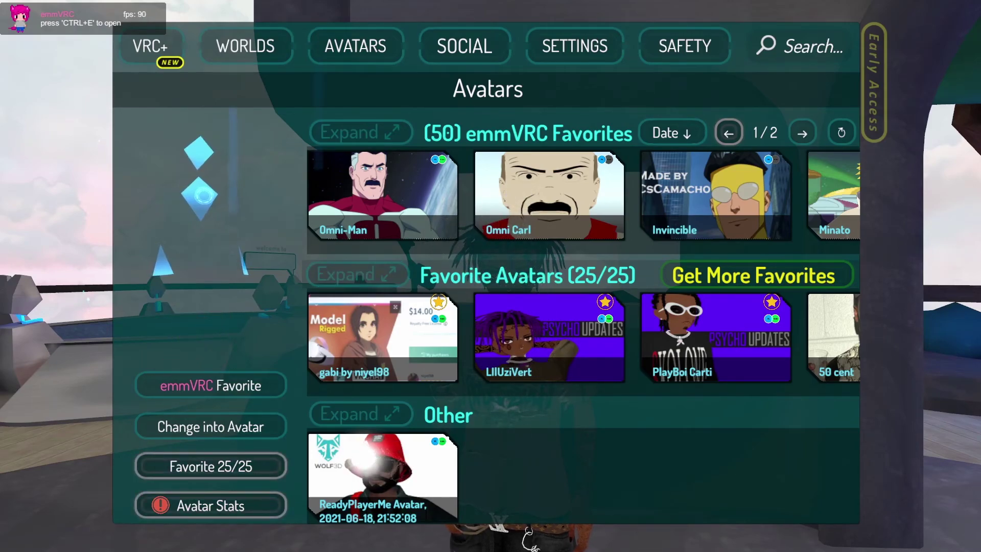
left_click(261, 427)
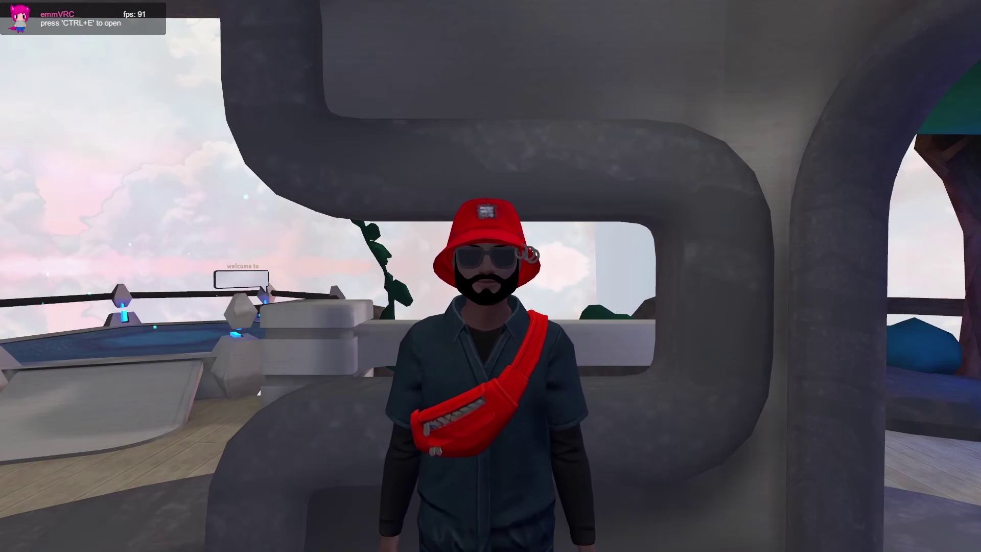
Approach and step back from the mirror to view the avatar full-body
key("w")
key("s")
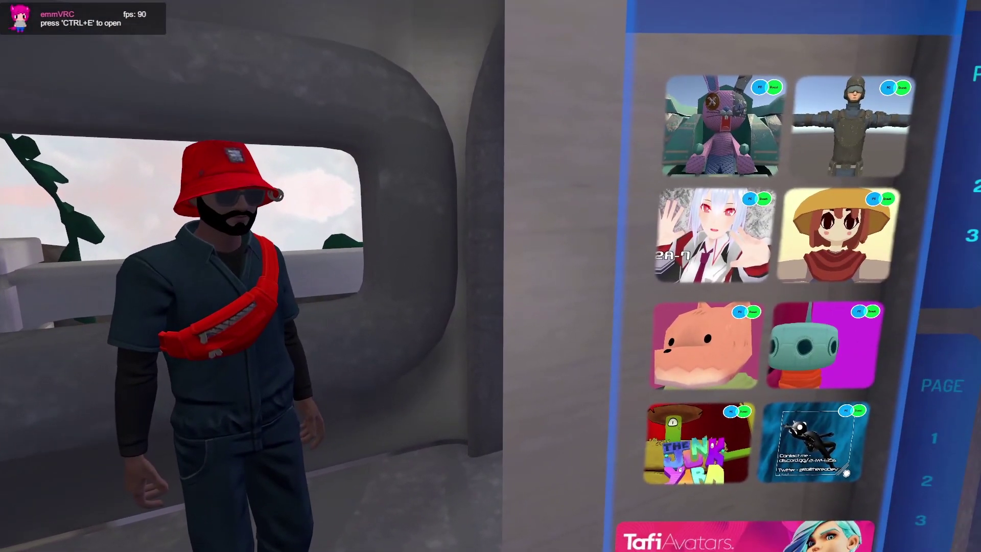
Scroll through the 487 goku emmVRC search results and back to the start
key("Escape")
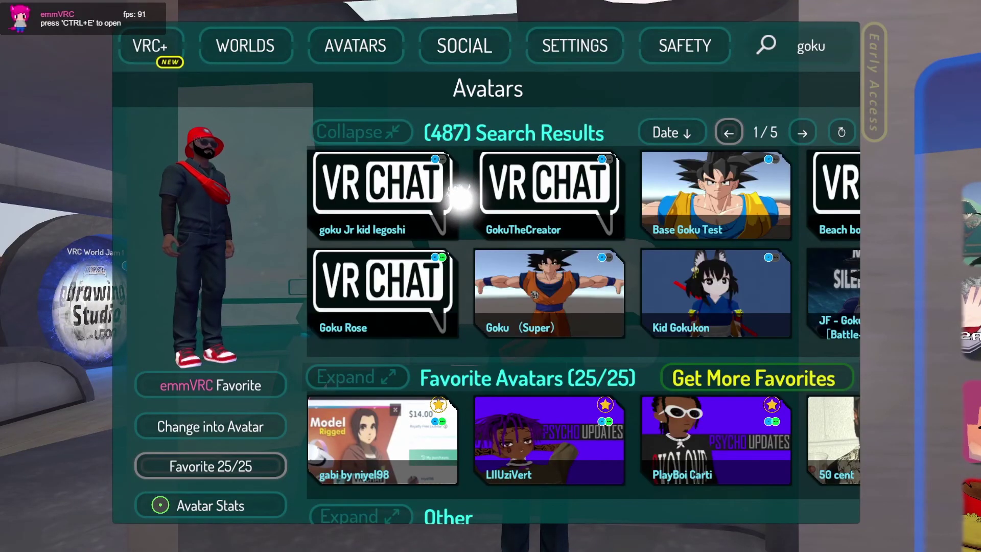
left_click_drag(545, 211, 291, 242)
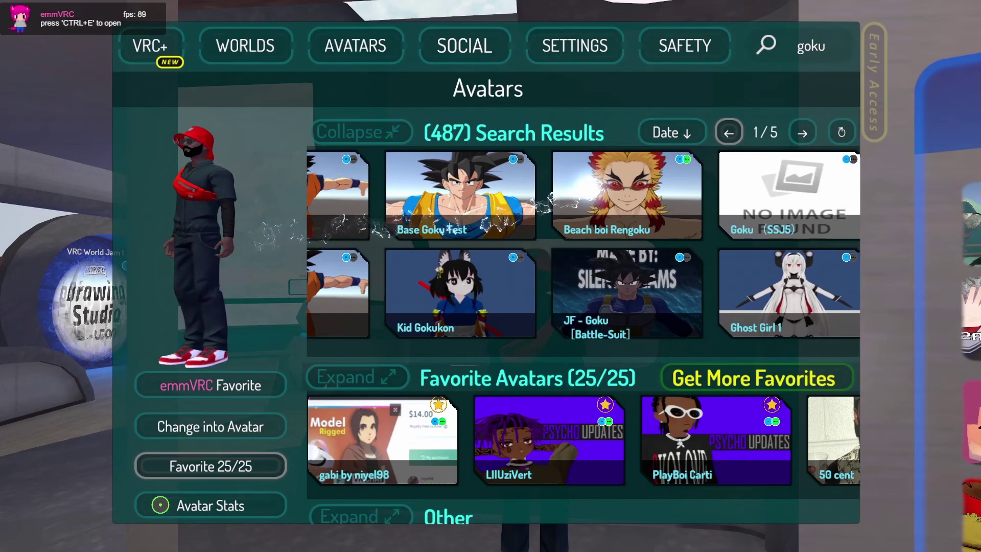
mouse_move(590, 222)
left_mouse_down()
mouse_move(295, 229)
mouse_move(805, 192)
left_mouse_up()
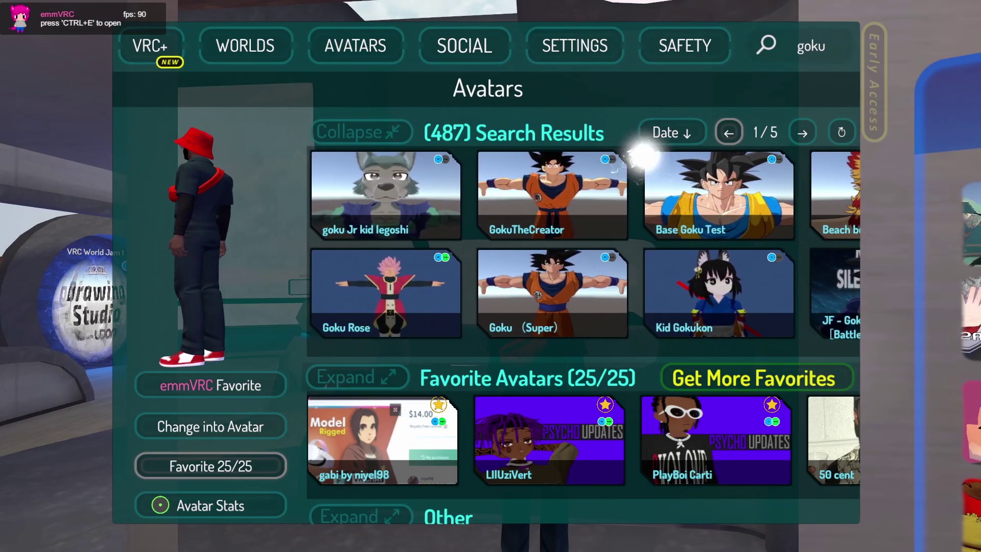